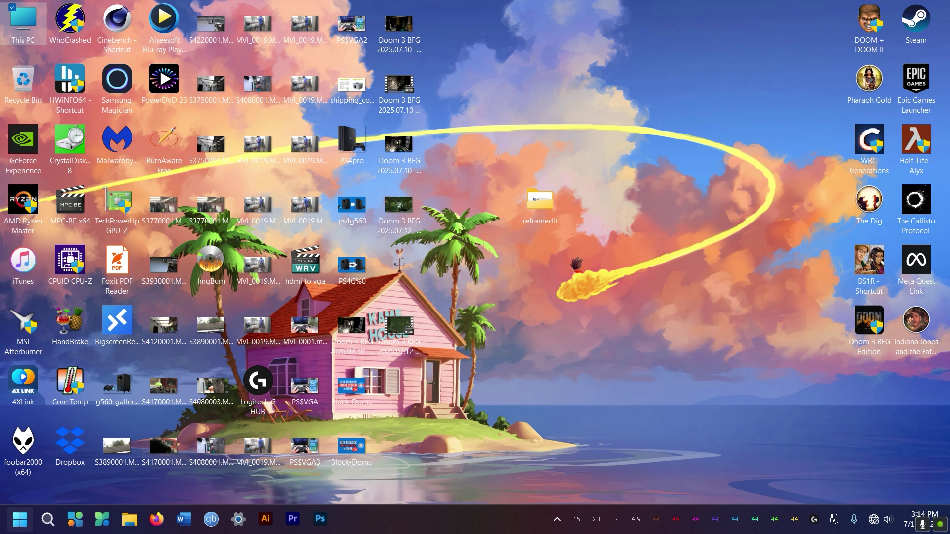
Search Windows for 'firewall' to find Windows Defender Firewall with Advanced Security
left_click(48, 519)
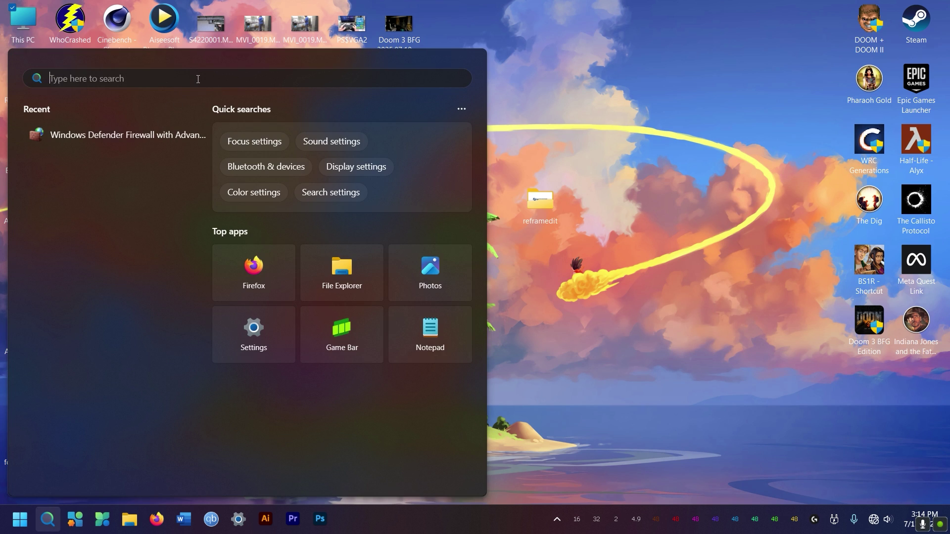
type("firefox")
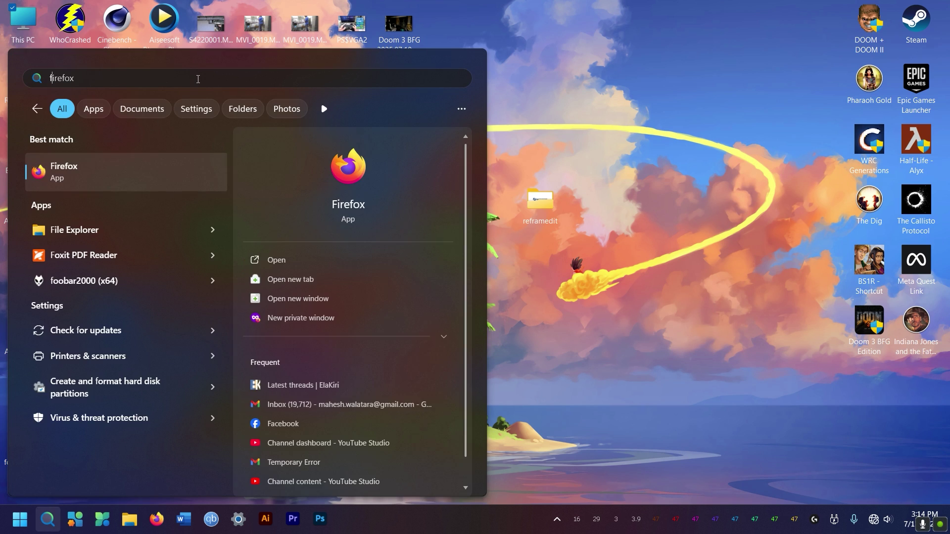
type("wall")
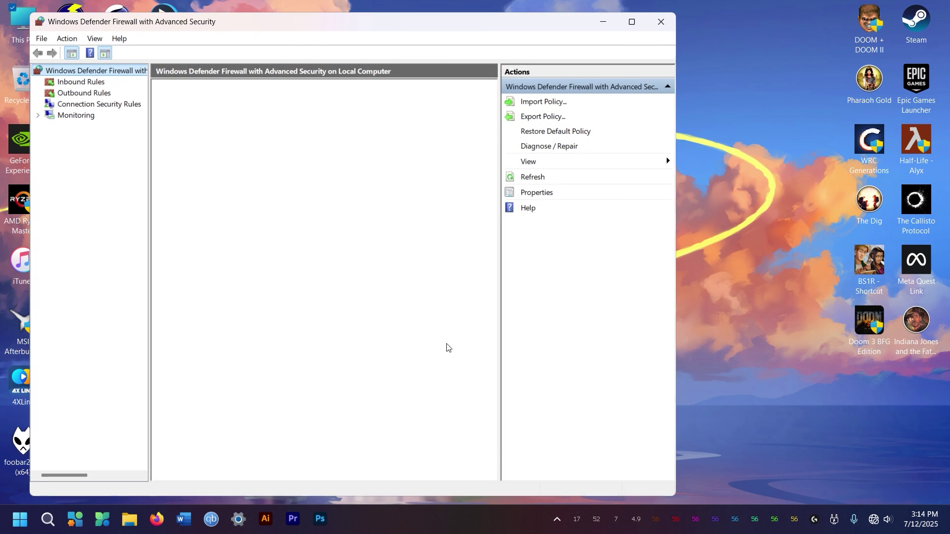
Maximize the firewall console and display the Inbound Rules list
left_click(631, 21)
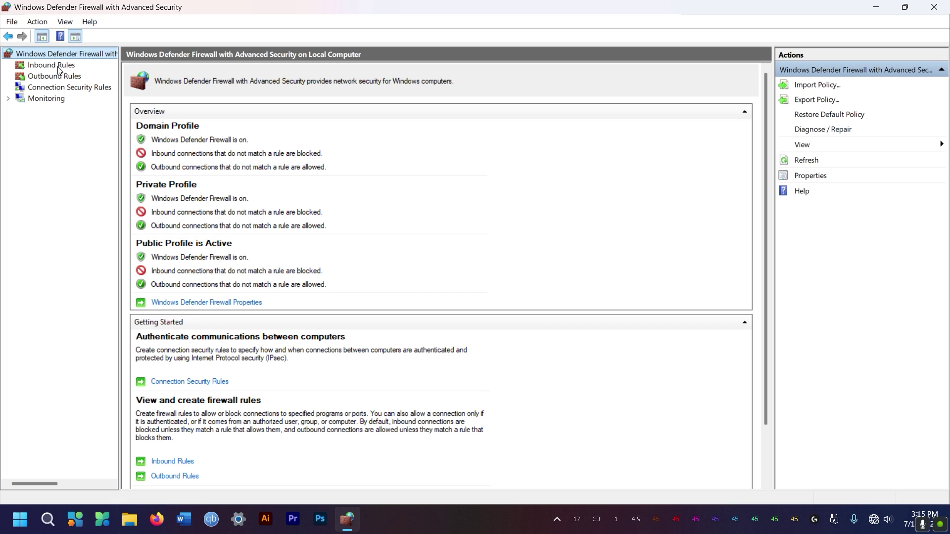
left_click(58, 67)
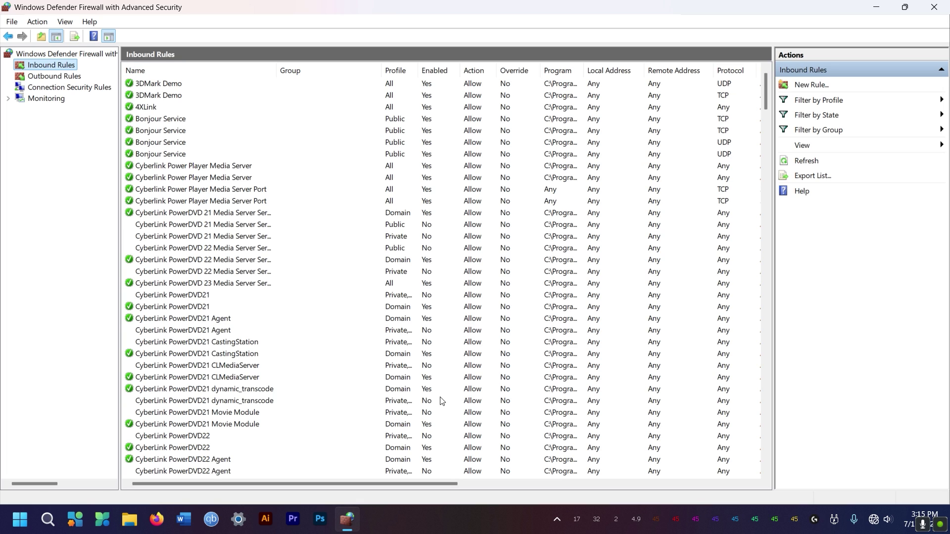
Start a new Program-type inbound rule in the New Inbound Rule Wizard
left_click(810, 87)
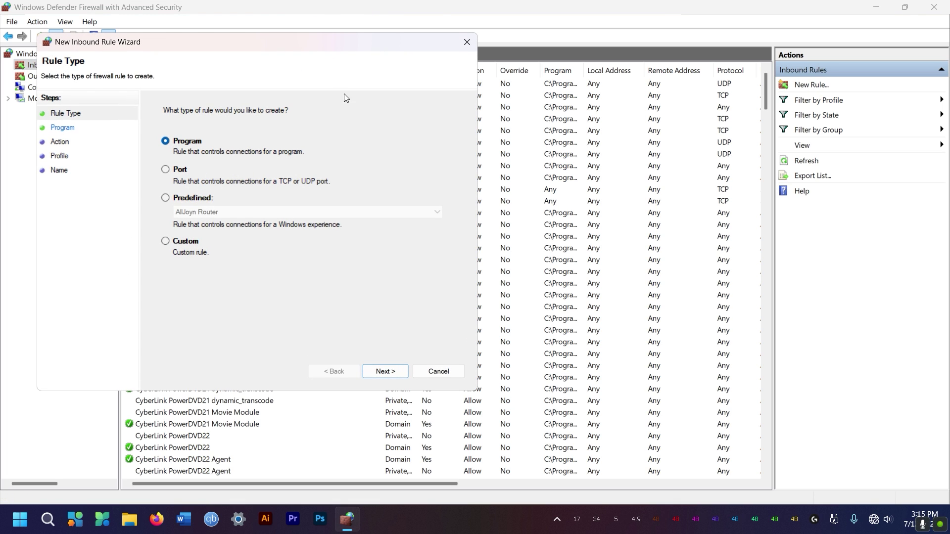
left_click_drag(293, 52, 521, 72)
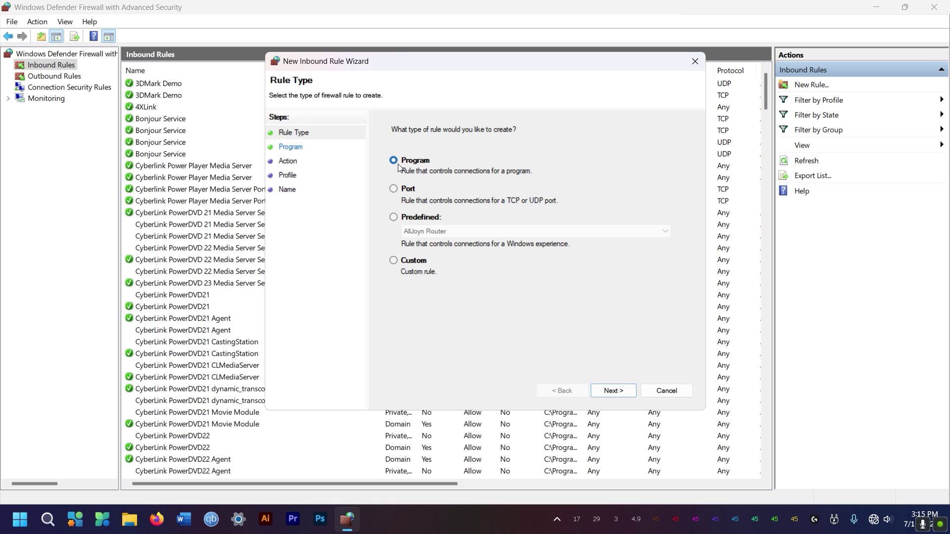
left_click(613, 390)
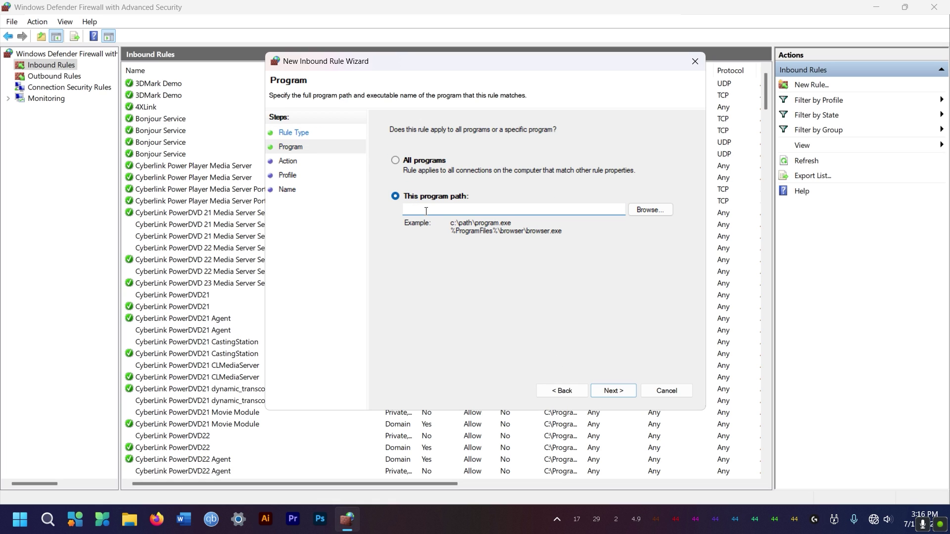
Set the rule's program to C:\Program Files\Adobe\Adobe Photoshop 2025\Photoshop.exe
left_click(652, 210)
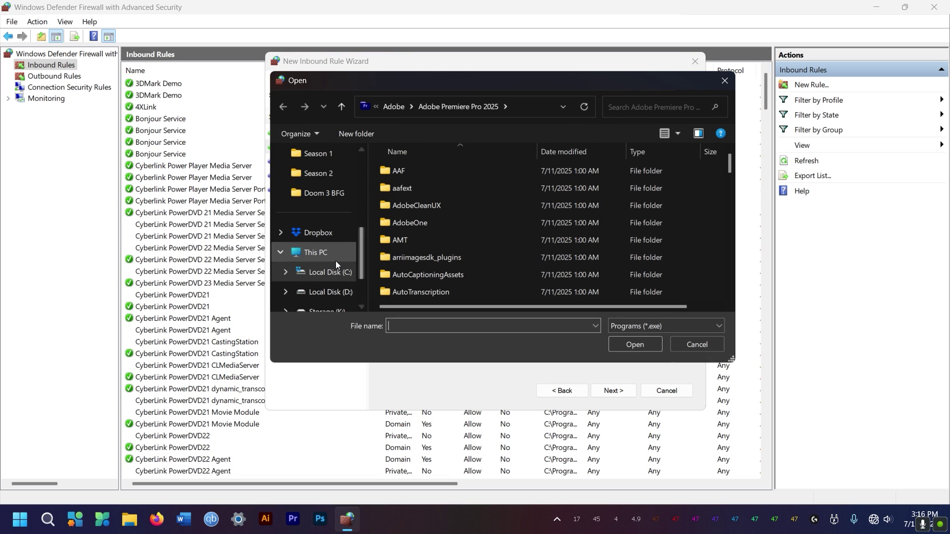
left_click(331, 271)
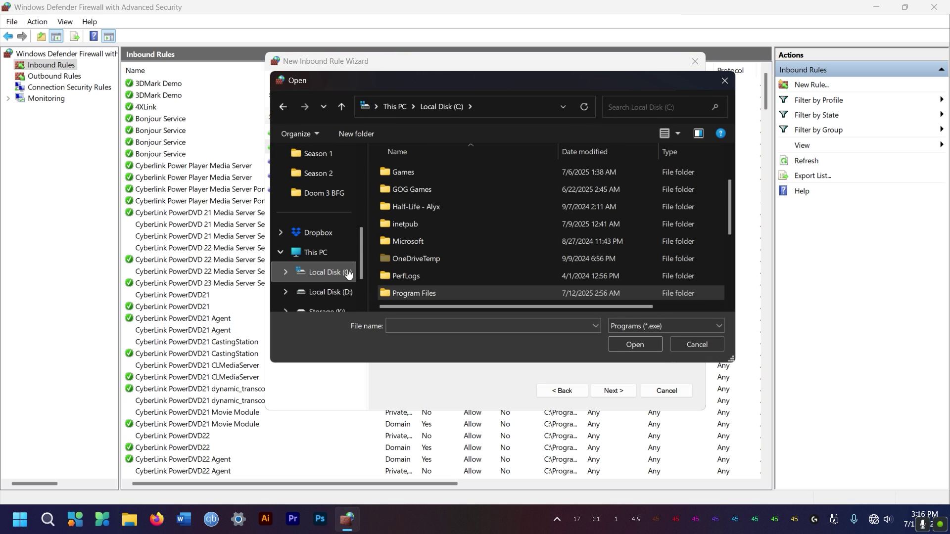
scroll(438, 242, "down", 2)
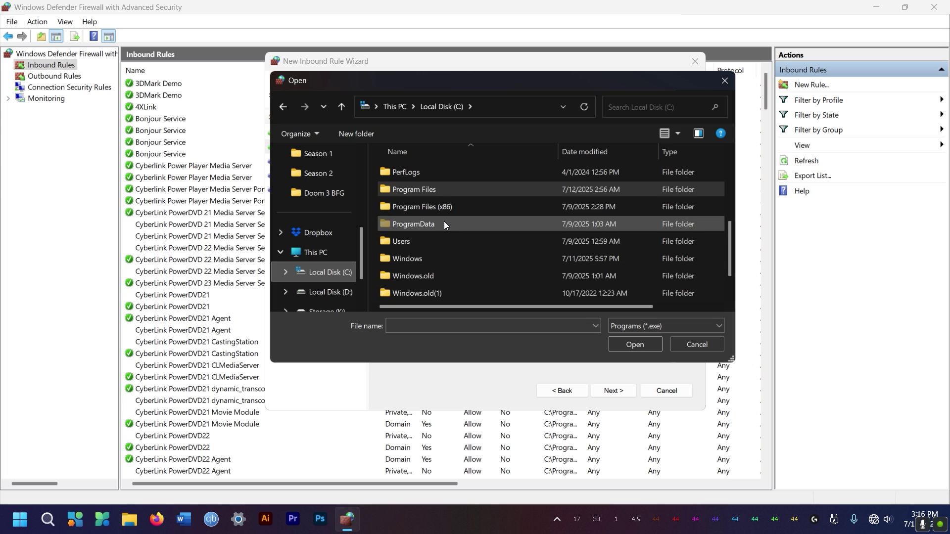
double_click(437, 188)
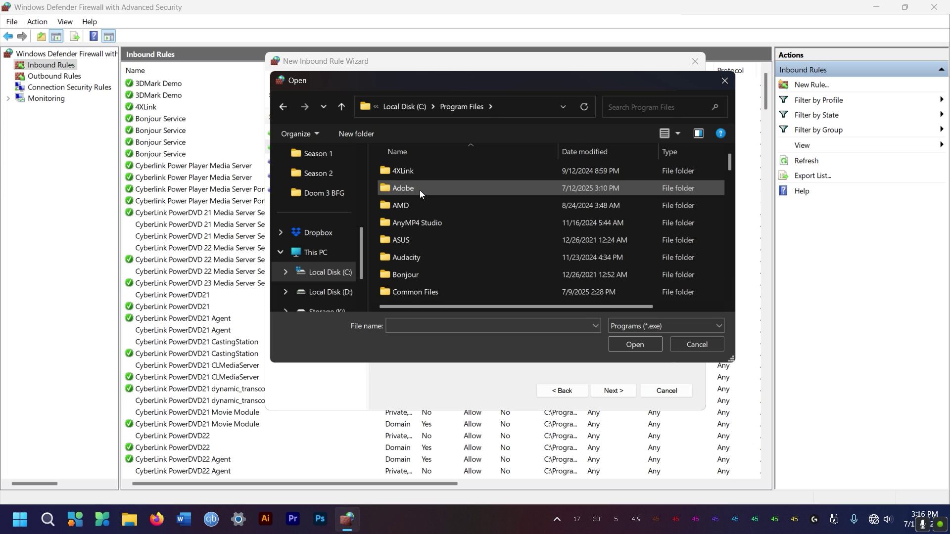
double_click(420, 188)
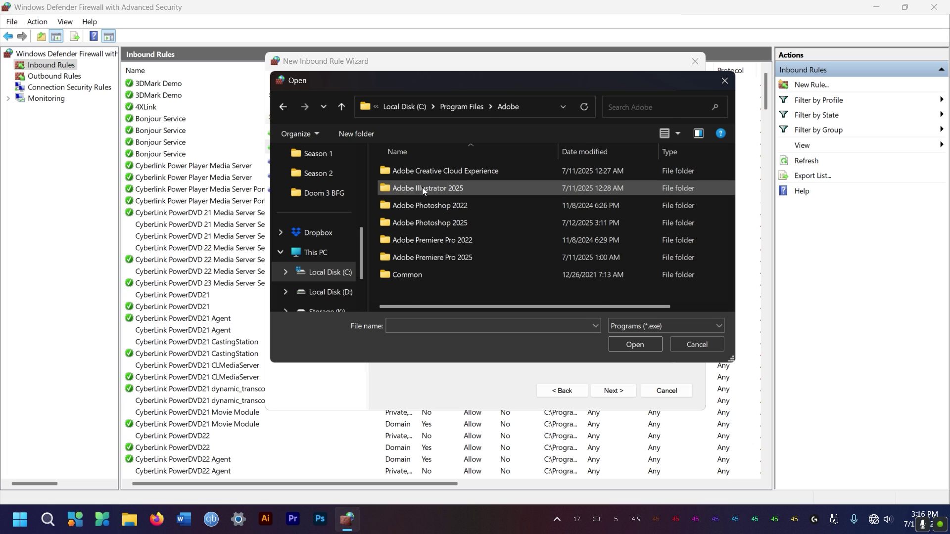
double_click(420, 222)
scroll(450, 228, "down", 5)
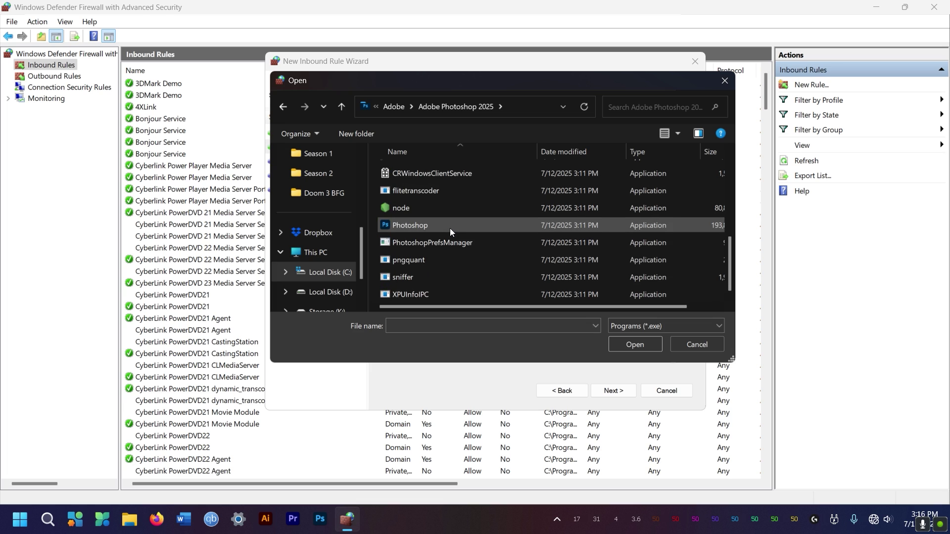
left_click(404, 228)
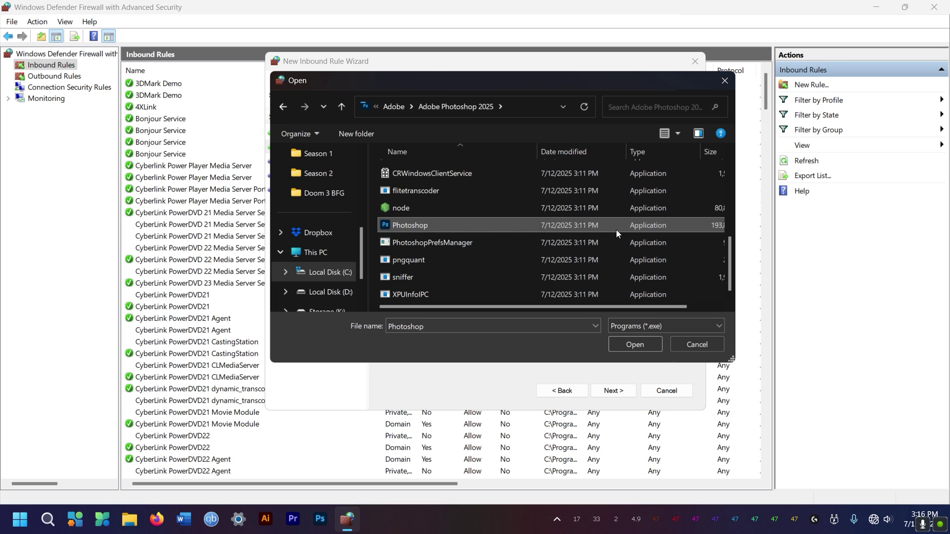
left_click(630, 347)
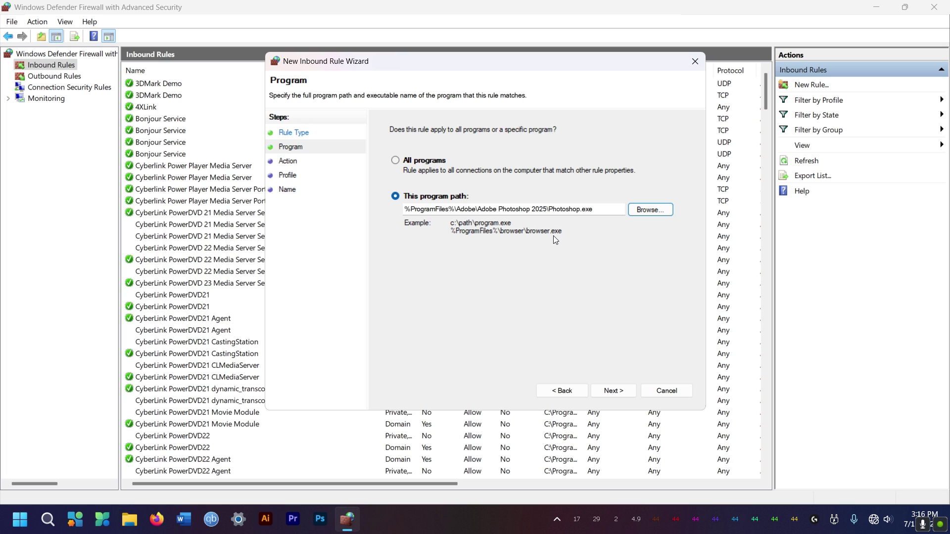
Block the connection on Domain, Private and Public profiles and name the rule 'Photoshop Block'
left_click(602, 390)
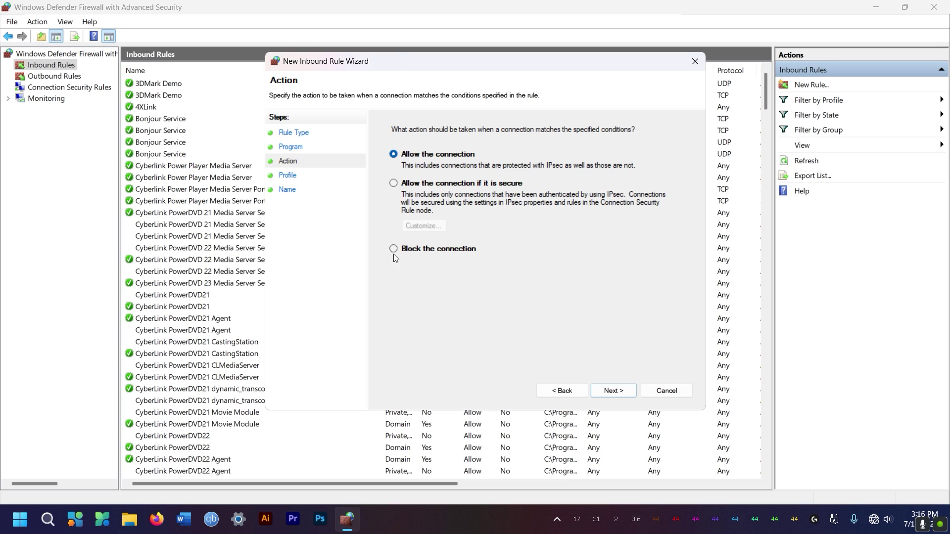
left_click(393, 250)
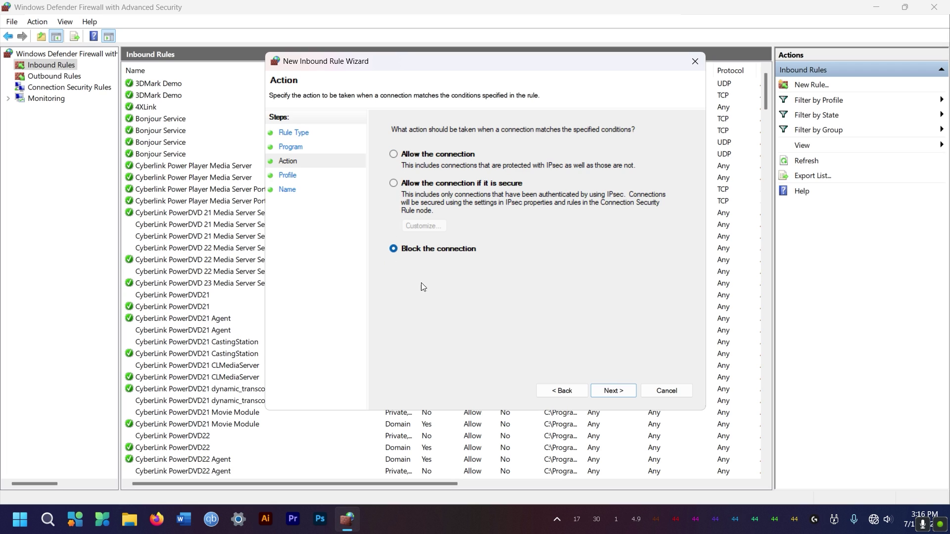
left_click(603, 393)
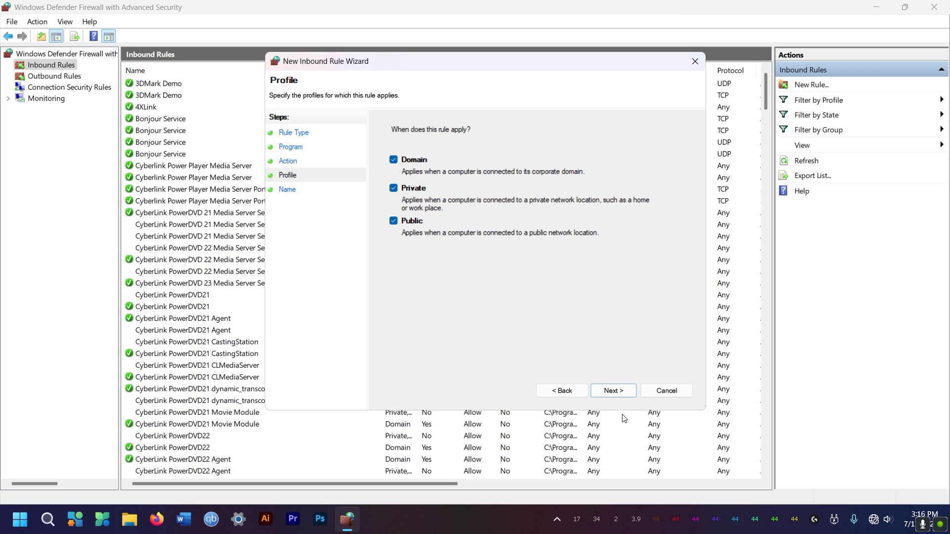
left_click(616, 397)
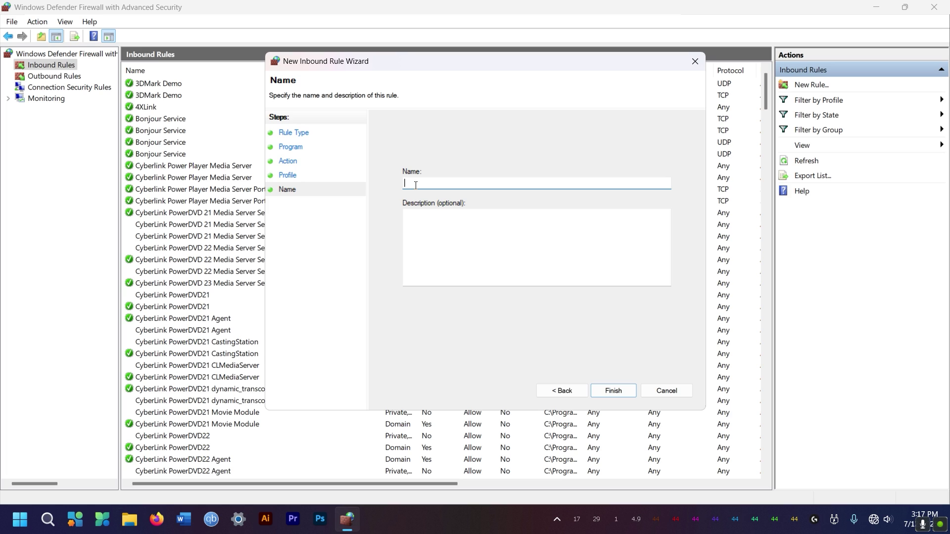
type("hotoshop Block")
Finish the Photoshop Block inbound rule, select it, and switch to Outbound Rules
left_click(612, 391)
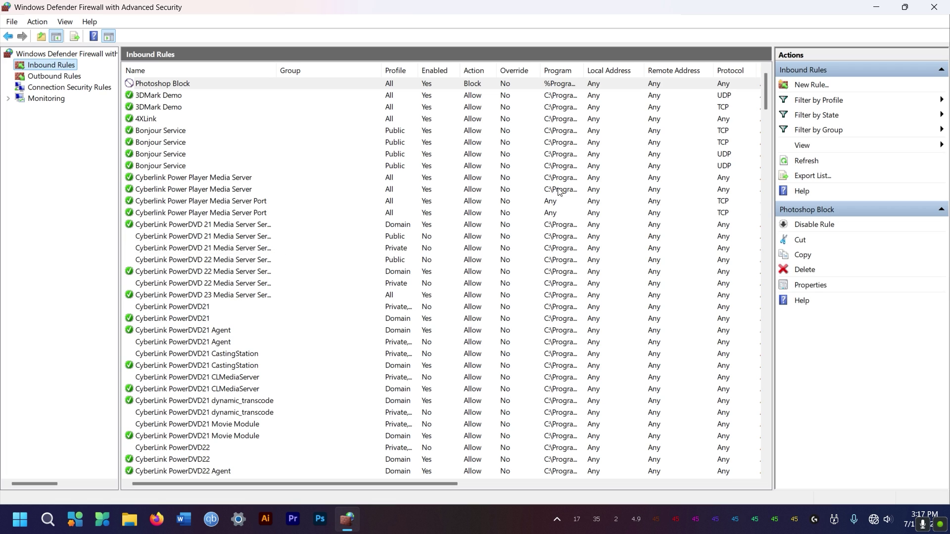
left_click(157, 84)
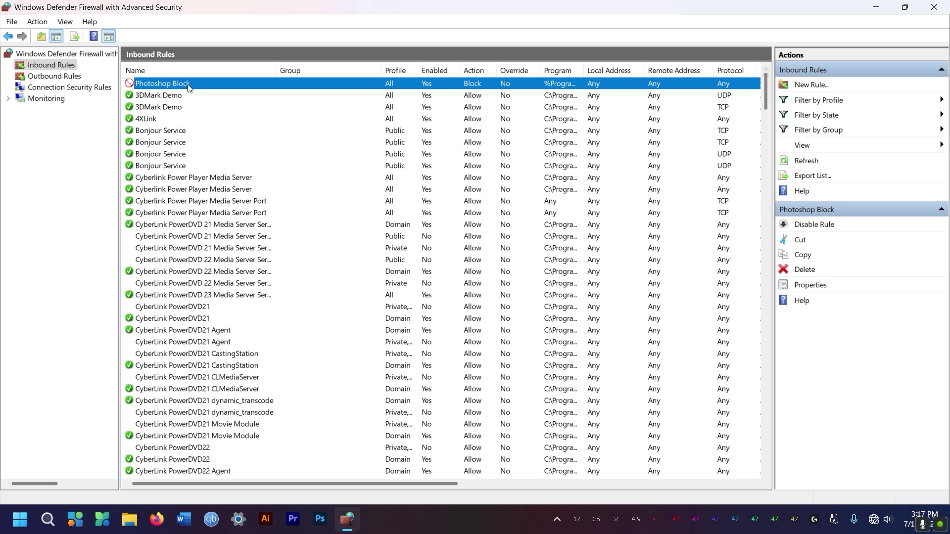
left_click(45, 77)
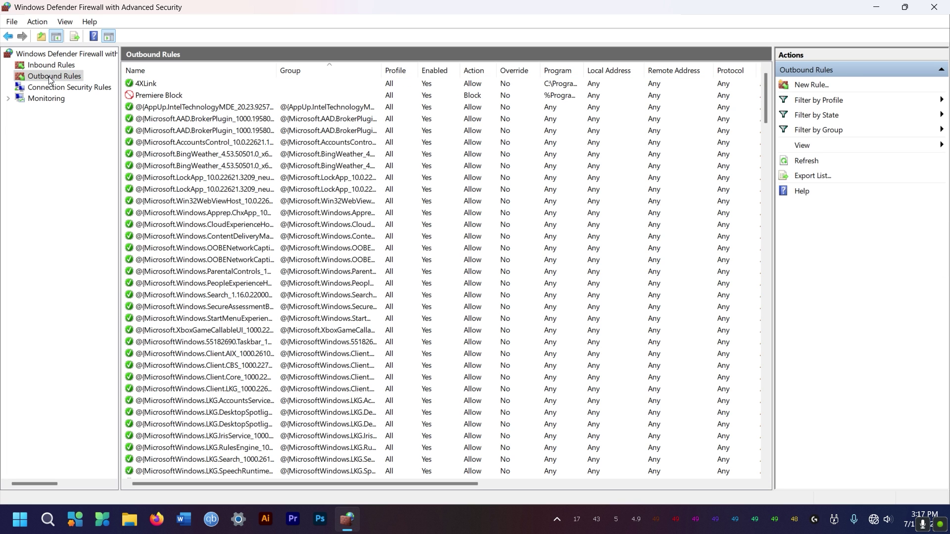
Start a new Program-type outbound rule targeting Photoshop.exe
left_click(804, 92)
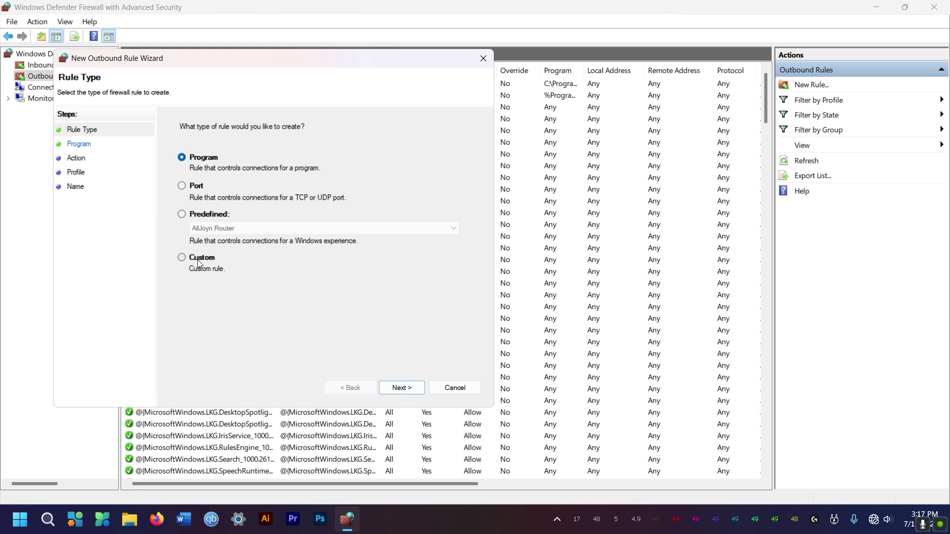
left_click(395, 386)
left_click(439, 207)
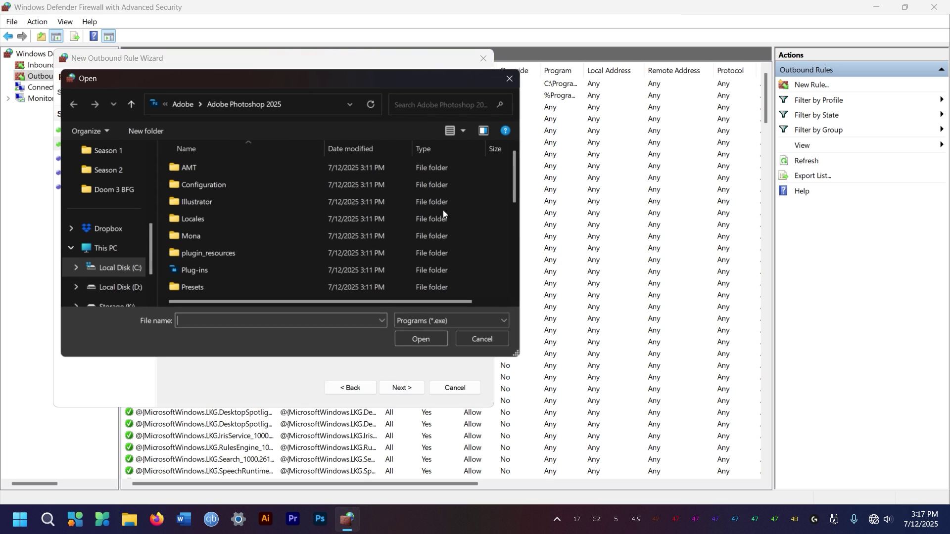
scroll(299, 275, "down", 3)
scroll(298, 275, "down", 2)
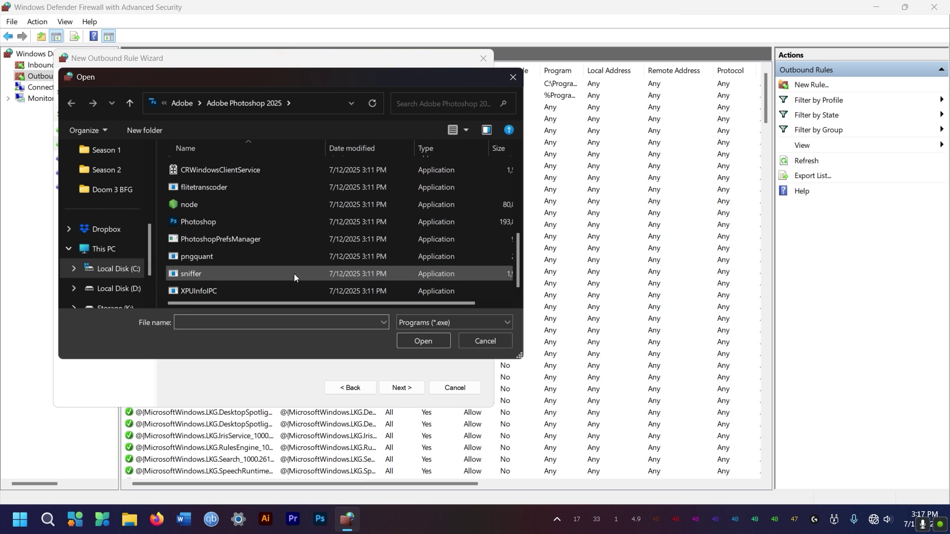
left_click(253, 222)
left_click(418, 340)
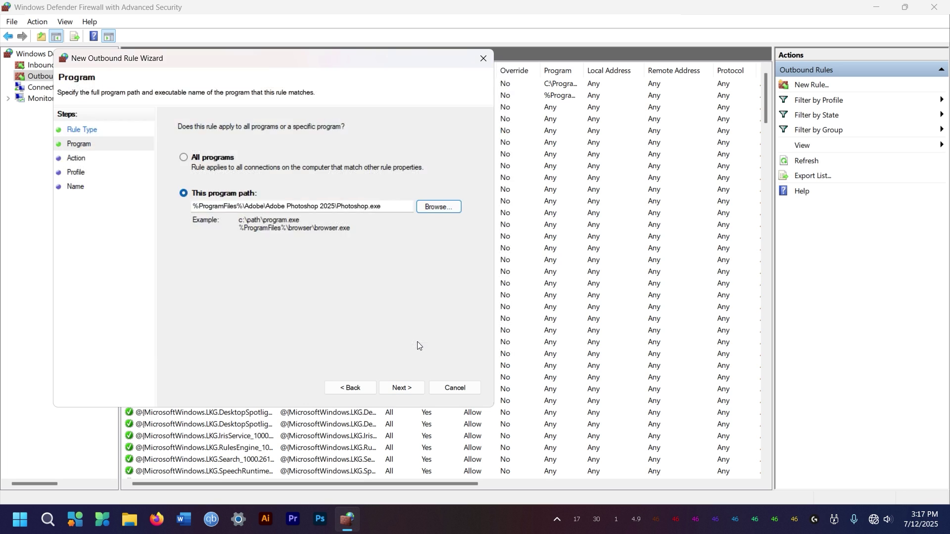
Make the outbound rule block connections on all profiles and name it 'Photoshop Block'
left_click(410, 389)
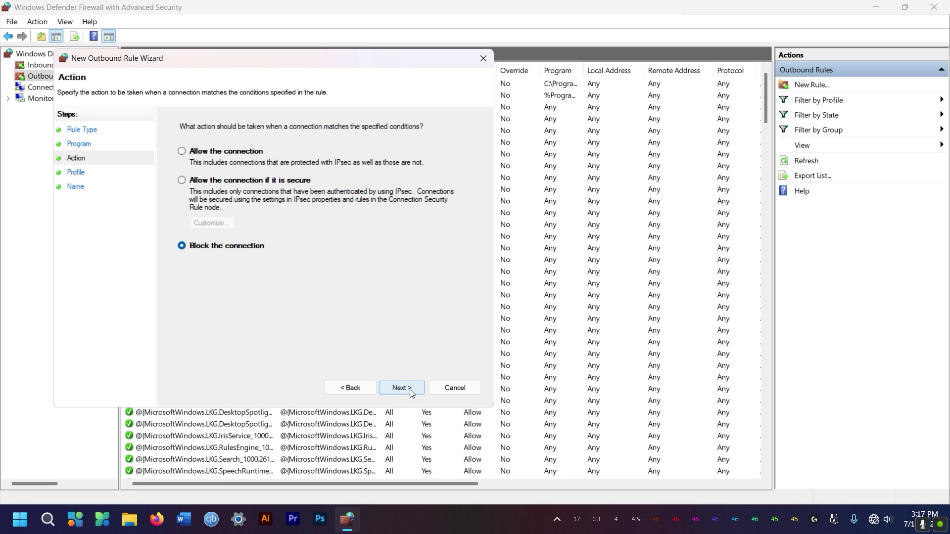
left_click(410, 389)
left_click(410, 389)
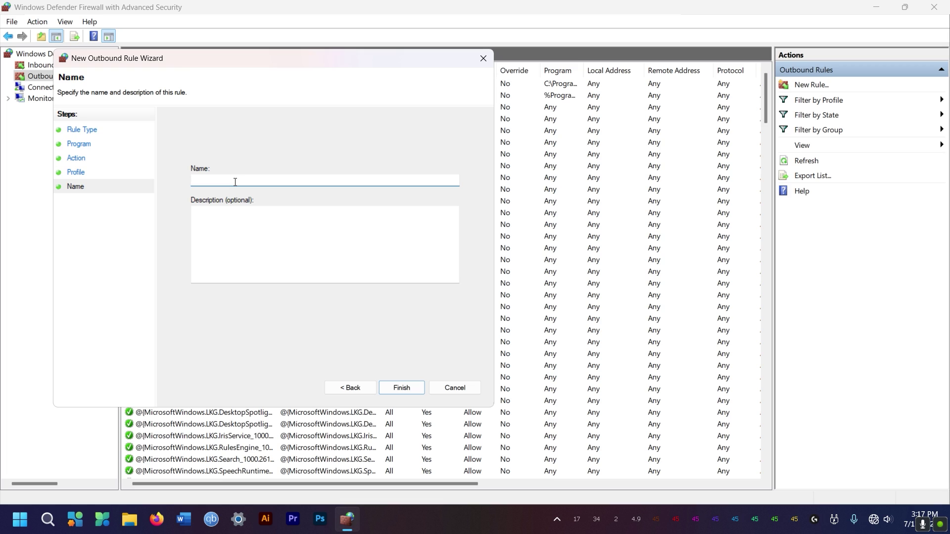
type("Photoshop Block")
Finish the outbound Photoshop Block rule, check it in the list, then return to Inbound Rules
left_click(401, 387)
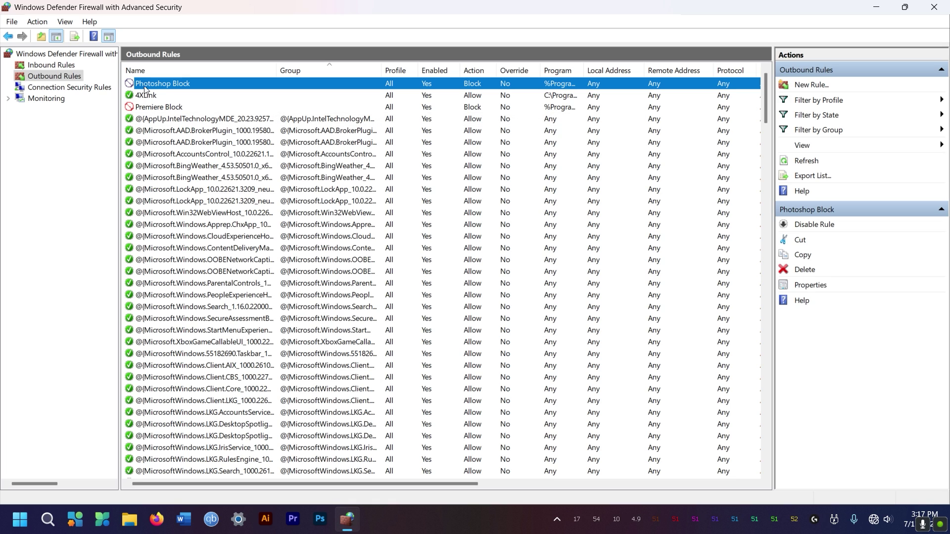
left_click(194, 97)
left_click(179, 85)
left_click(55, 71)
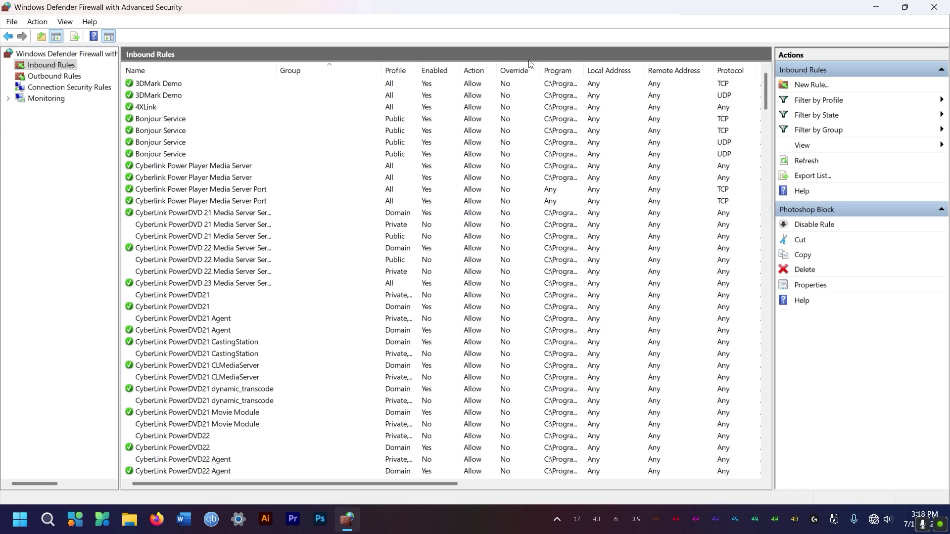